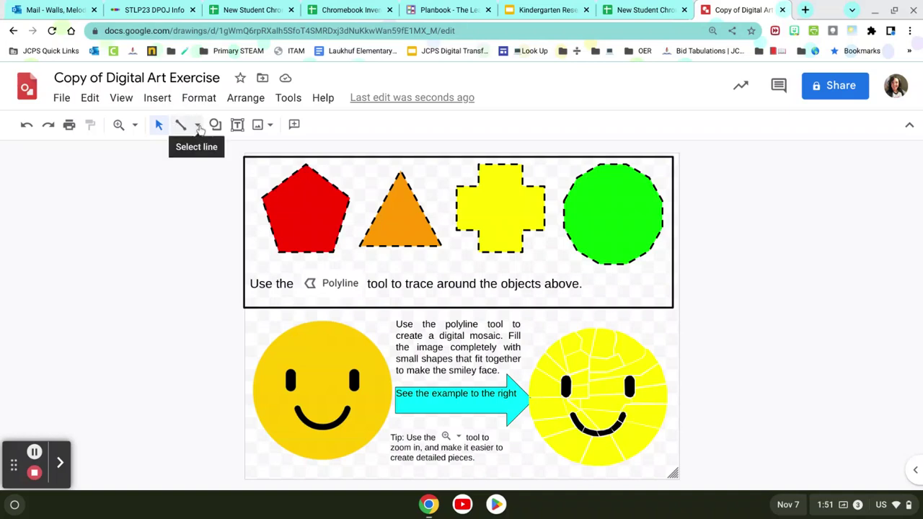
Step: Choose Polyline from the Line tool's dropdown of line types
click(198, 126)
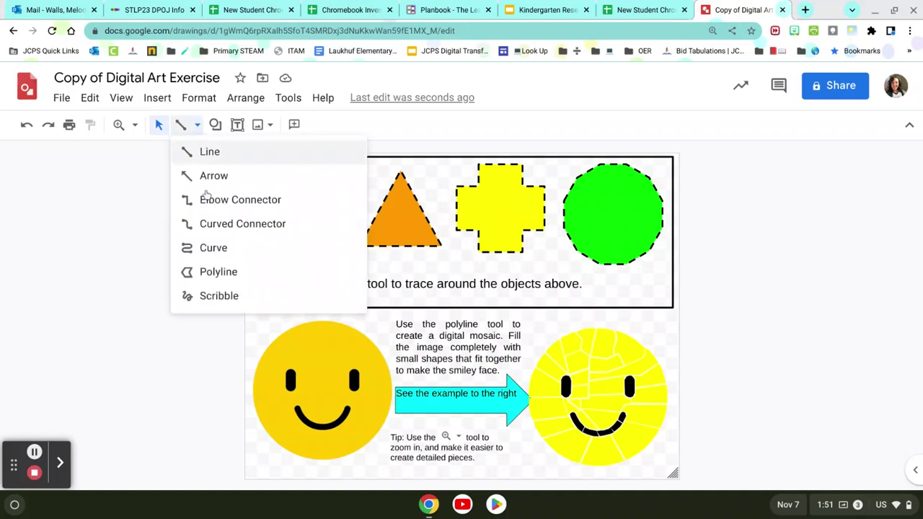
click(232, 277)
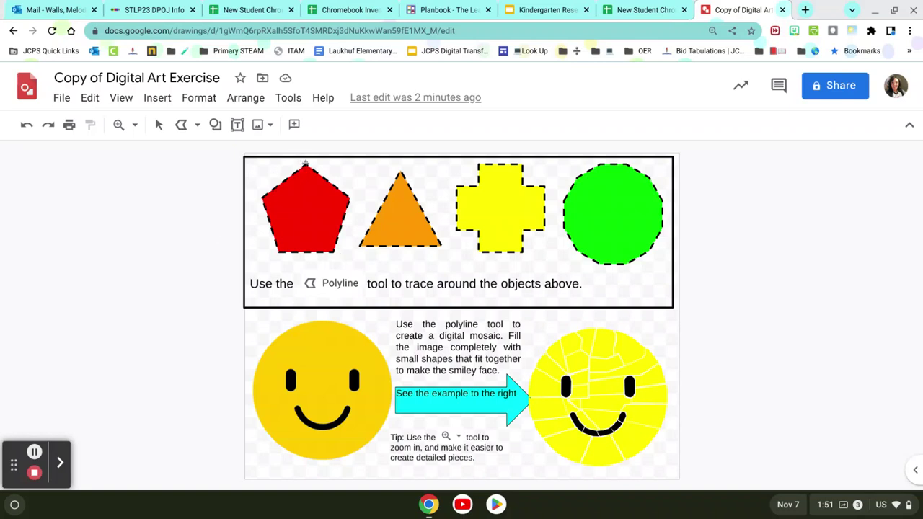
Step: Trace the pentagon's top, right, bottom-right and bottom-left corners, closing back at the top corner
click(306, 163)
click(349, 196)
click(333, 252)
click(280, 252)
click(306, 164)
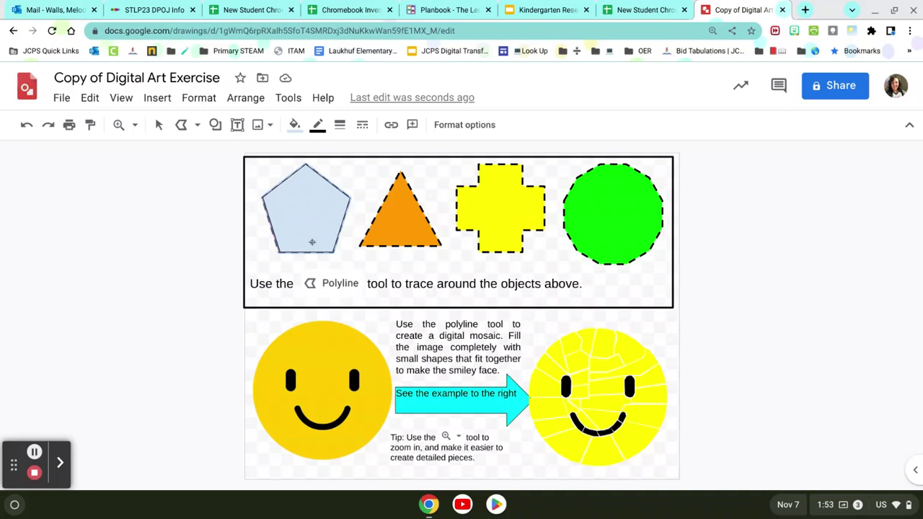
Step: Fill the traced pentagon red, deselect it, and return to the Polyline tool
click(295, 126)
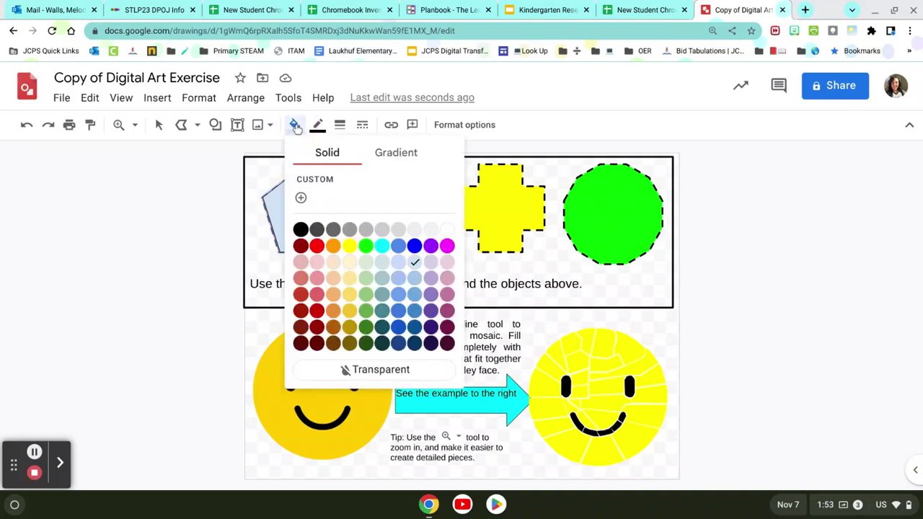
click(318, 246)
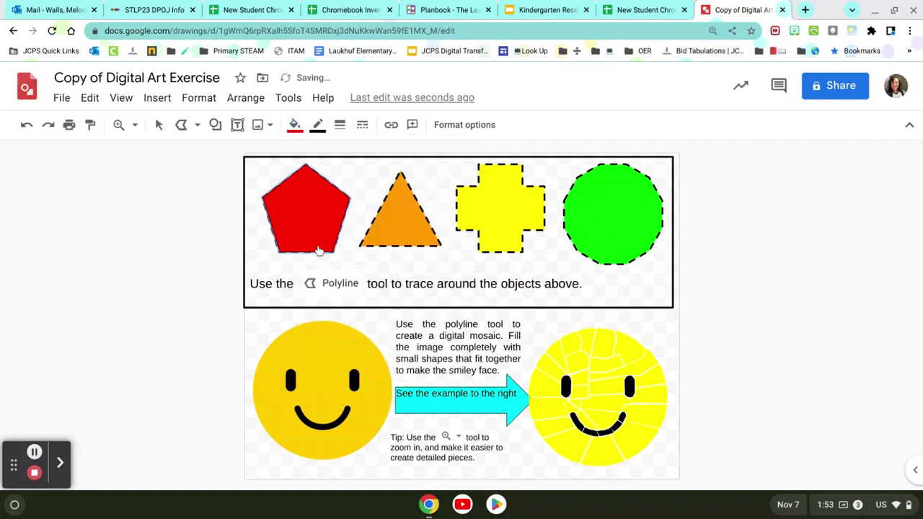
click(295, 125)
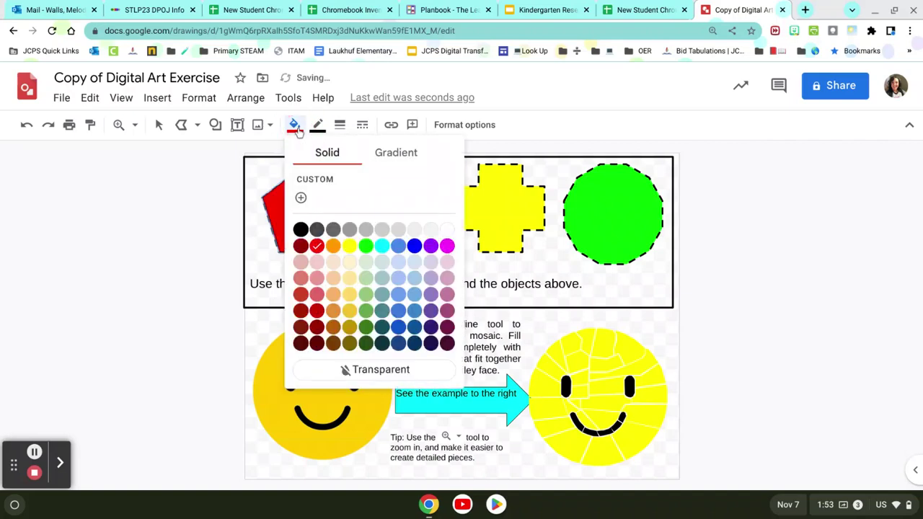
click(142, 222)
key(Escape)
click(28, 301)
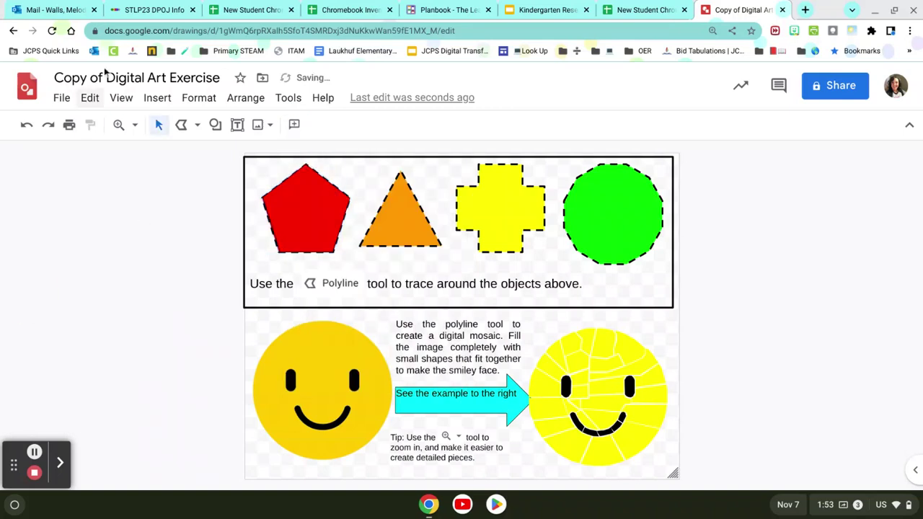
click(181, 125)
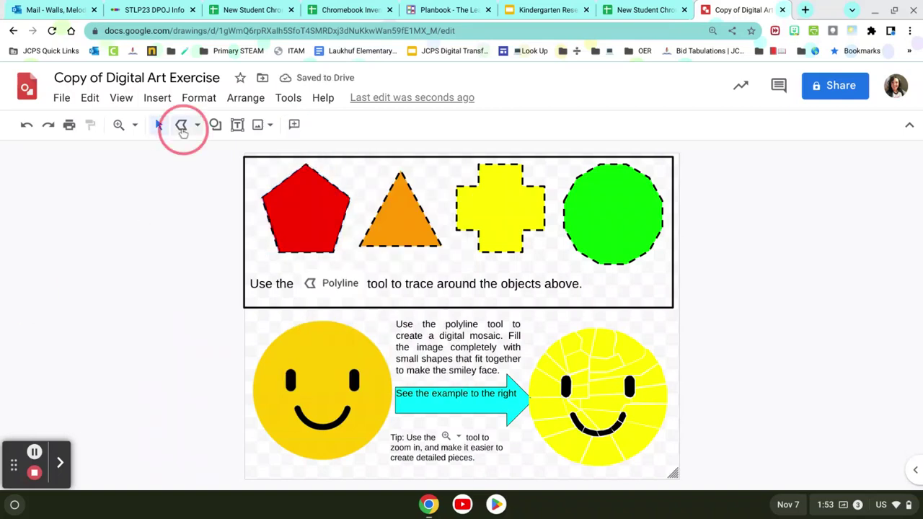
click(42, 339)
click(47, 239)
click(129, 294)
click(163, 415)
click(311, 340)
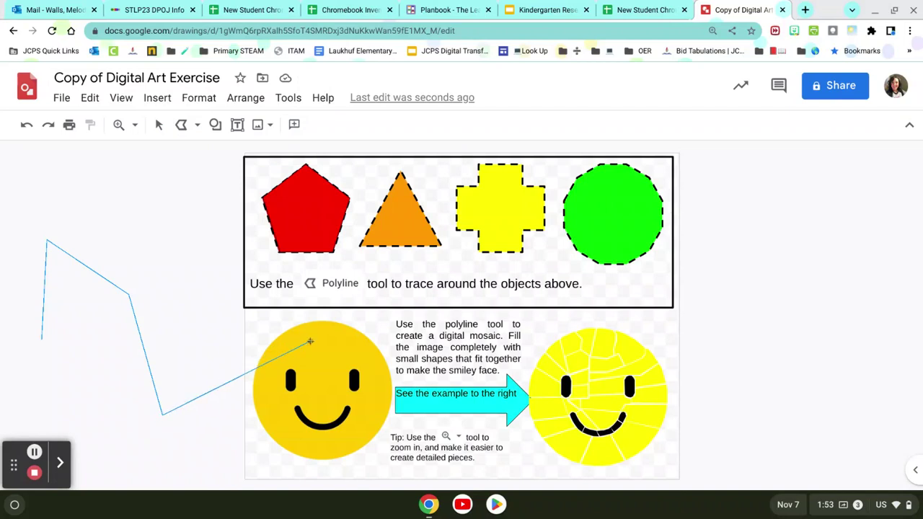
click(526, 448)
click(170, 186)
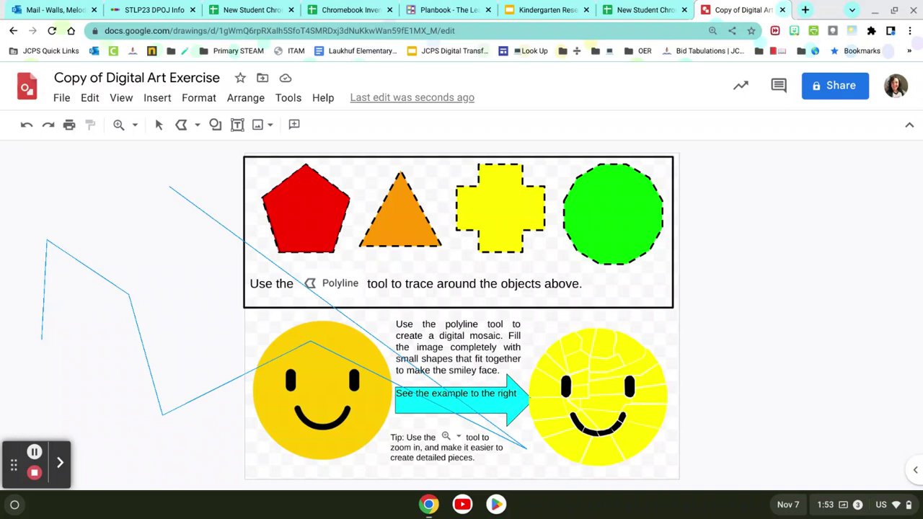
key(Escape)
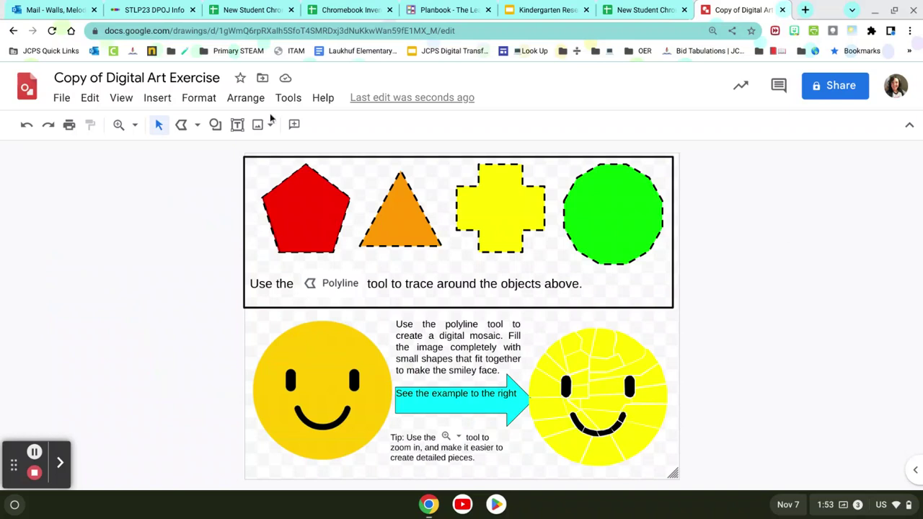
Step: Zoom the drawing to 200%, scroll right to the green shape, and select Polyline
click(136, 126)
click(148, 225)
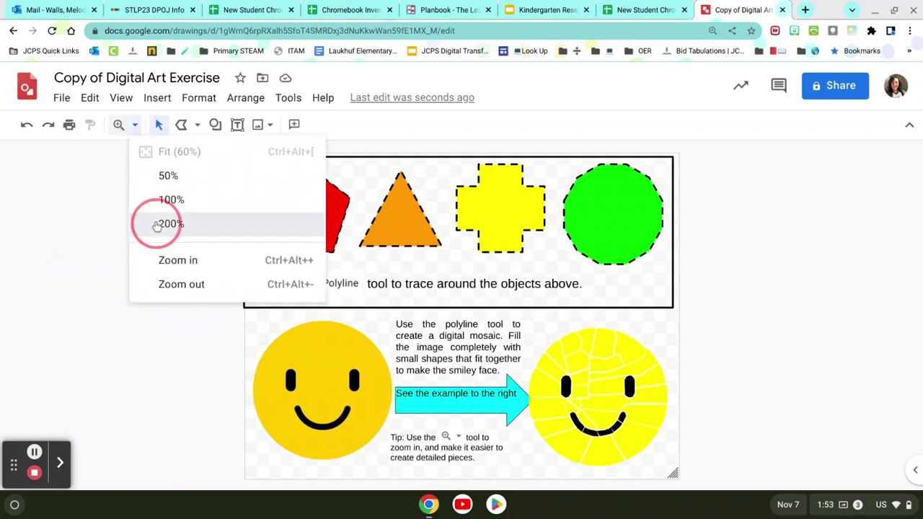
drag(216, 483, 692, 494)
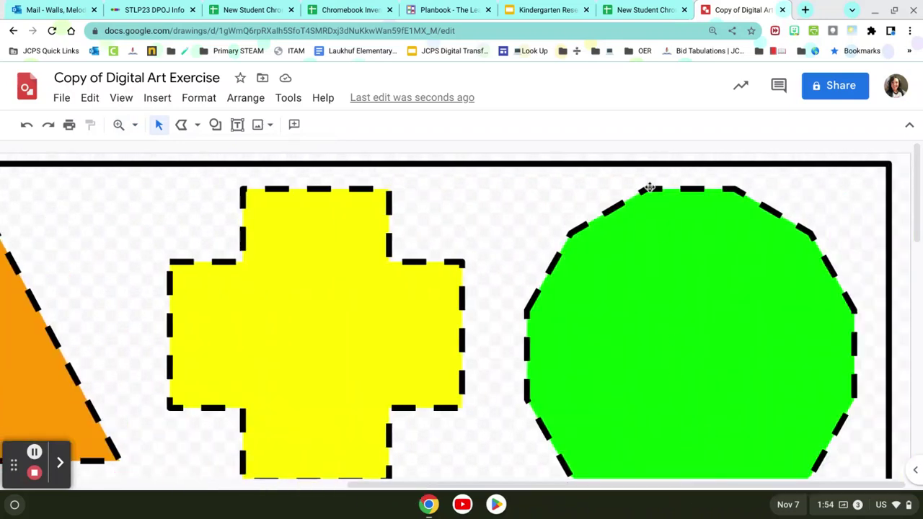
click(198, 127)
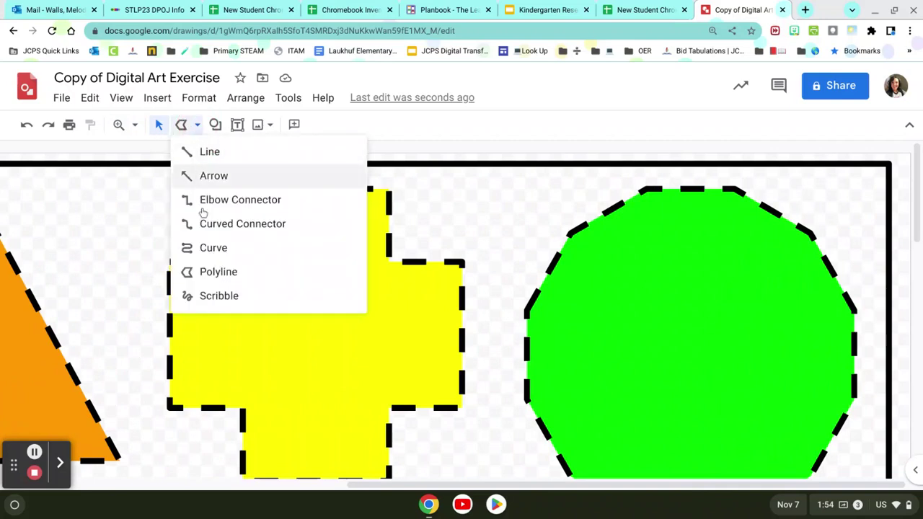
click(207, 282)
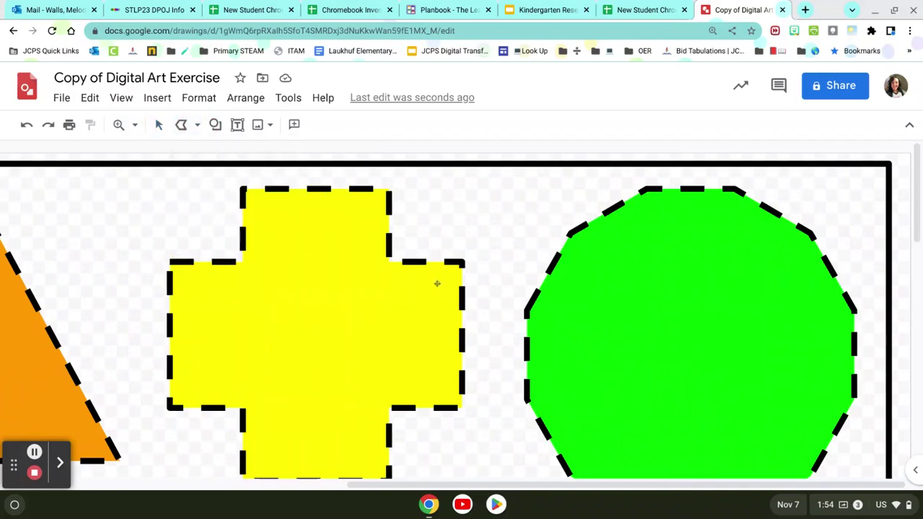
Step: Place polyline points along the green shape's top edge and down its right side
click(649, 190)
click(735, 191)
click(809, 231)
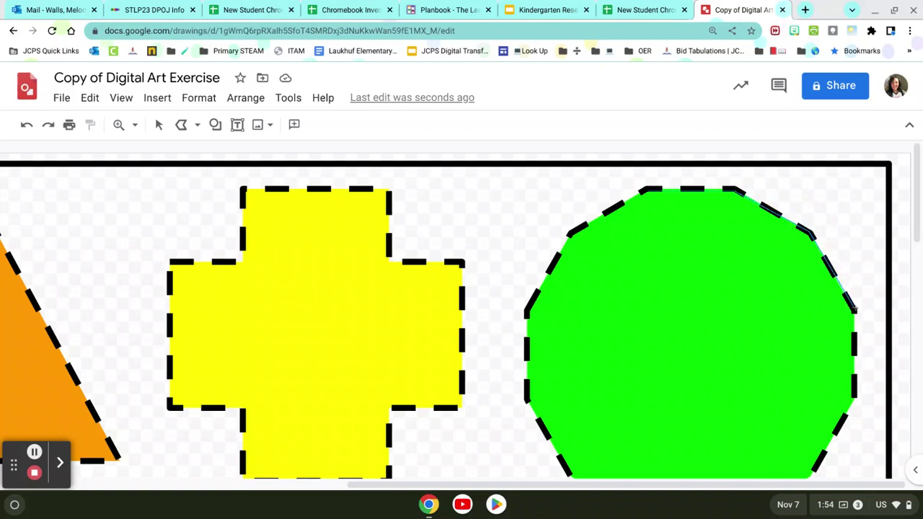
click(855, 309)
click(855, 399)
scroll(856, 398, down, 3)
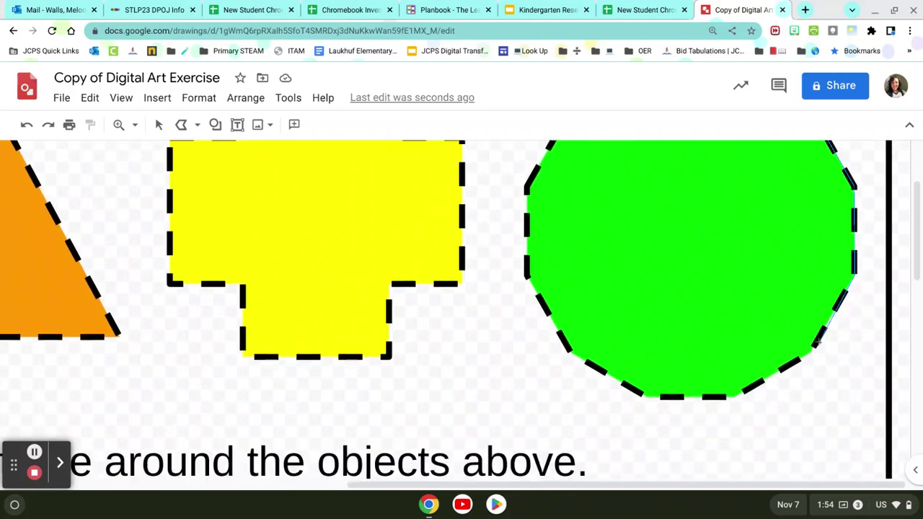
Step: Continue the points around the lower and left edges and close the green shape's outline
click(813, 350)
click(736, 394)
click(649, 397)
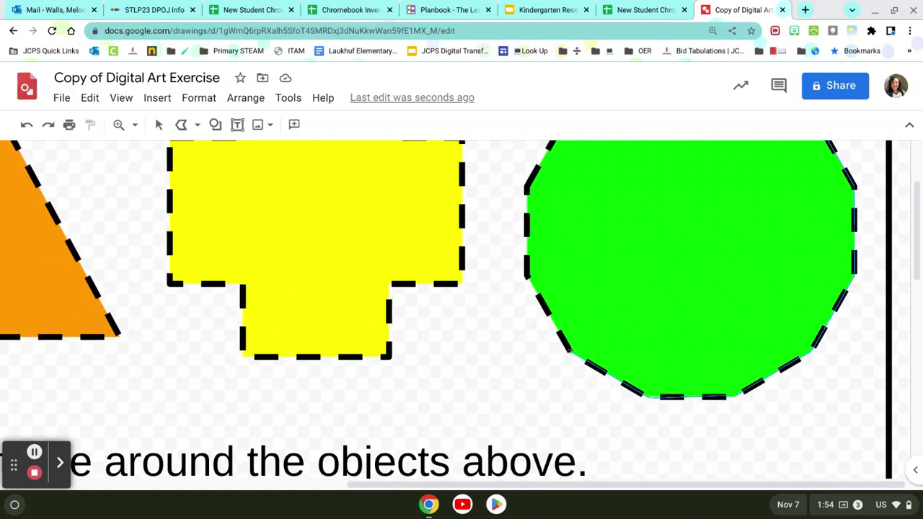
click(530, 276)
scroll(527, 276, up, 3)
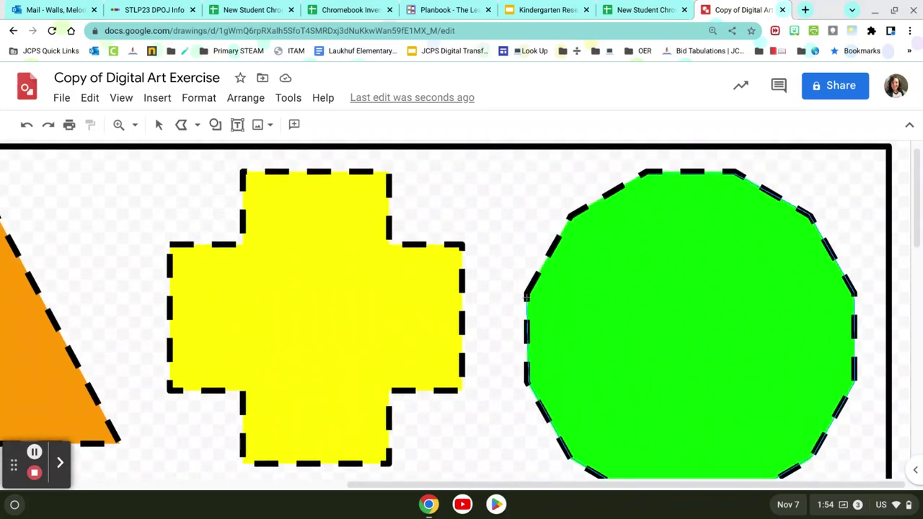
click(528, 296)
click(570, 216)
key(ctrl+z)
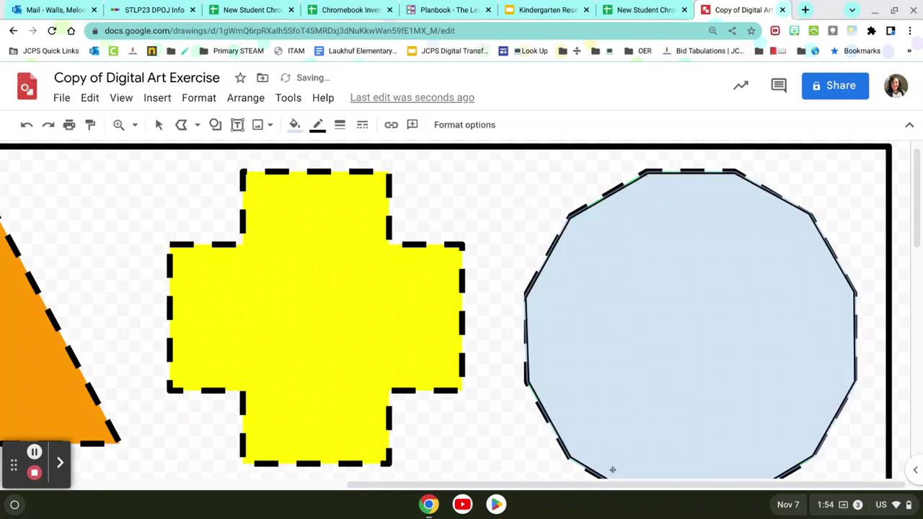